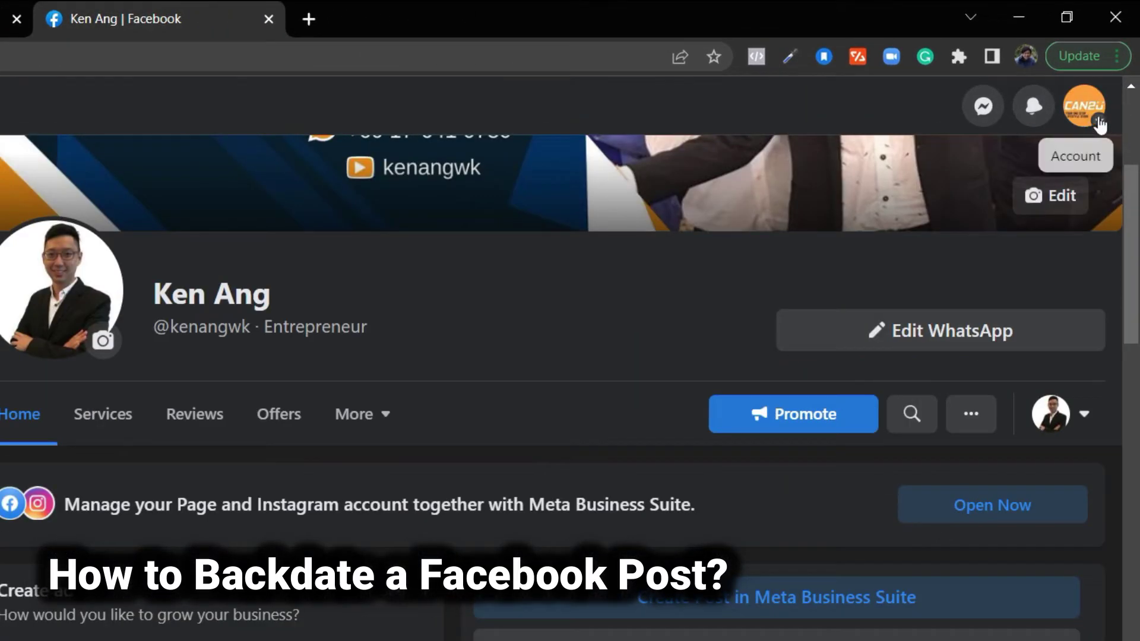
- Open the account options menu and close it again
{"action": "left_click", "coordinate": [1094, 117]}
{"action": "left_click", "coordinate": [602, 323]}
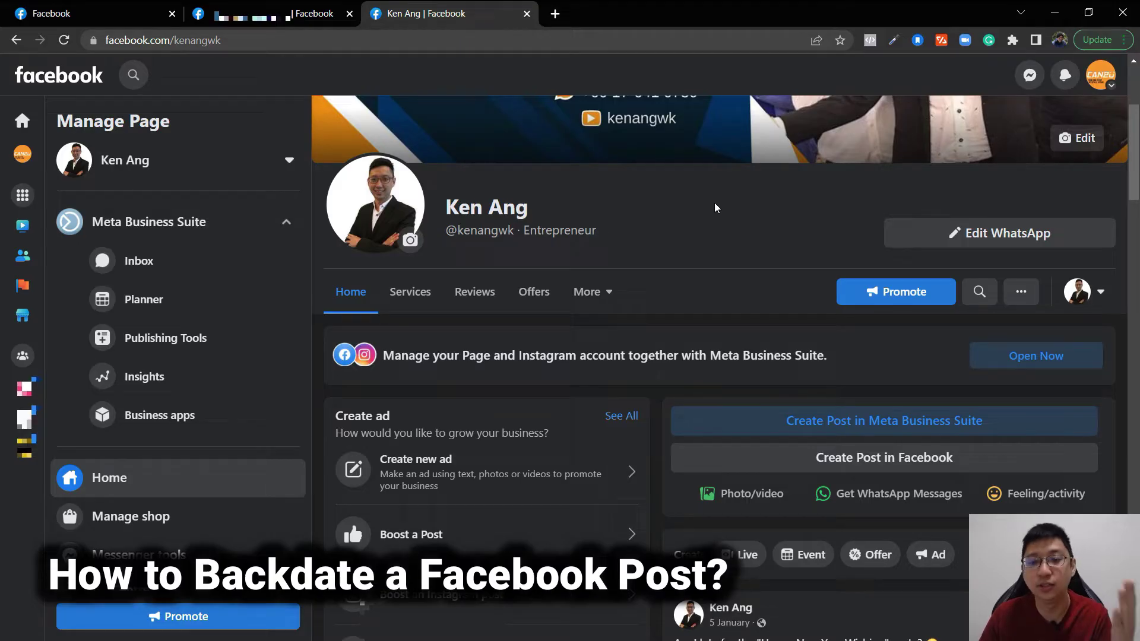
{"action": "scroll", "coordinate": [709, 204], "scroll_direction": "down", "scroll_amount": 2}
{"action": "scroll", "coordinate": [867, 297], "scroll_direction": "down", "scroll_amount": 3}
{"action": "scroll", "coordinate": [854, 279], "scroll_direction": "down", "scroll_amount": 2}
{"action": "scroll", "coordinate": [853, 281], "scroll_direction": "down", "scroll_amount": 4}
{"action": "scroll", "coordinate": [851, 283], "scroll_direction": "down", "scroll_amount": 4}
{"action": "scroll", "coordinate": [851, 285], "scroll_direction": "down", "scroll_amount": 5}
{"action": "scroll", "coordinate": [847, 280], "scroll_direction": "down", "scroll_amount": 2}
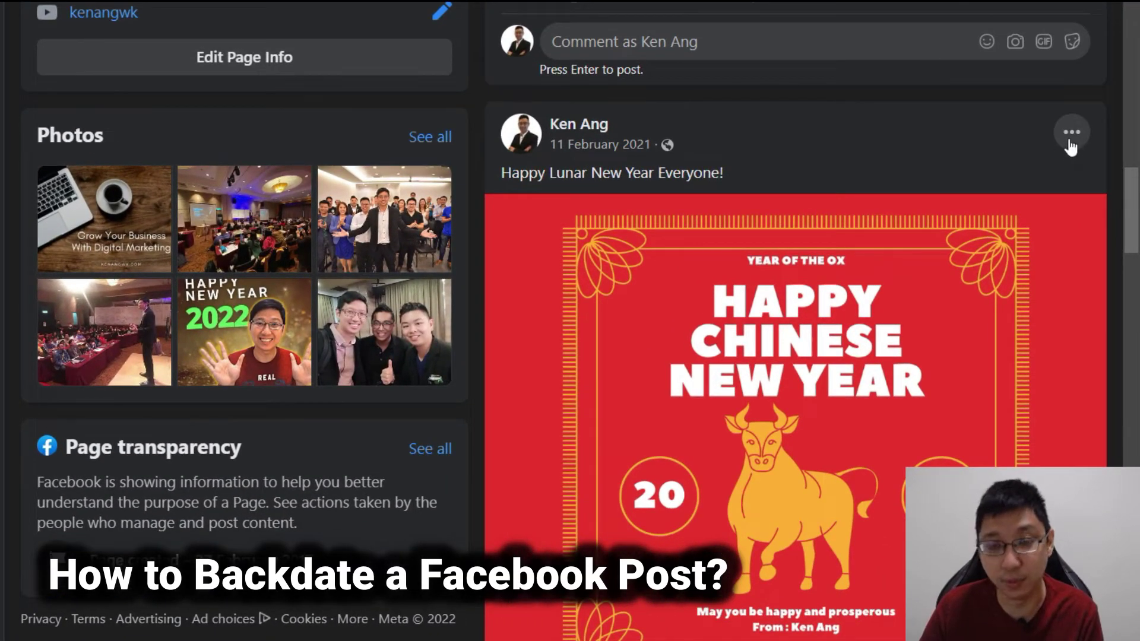
- Open Edit date on the Lunar New Year post and move the calendar to April 2018
{"action": "left_click", "coordinate": [1071, 142]}
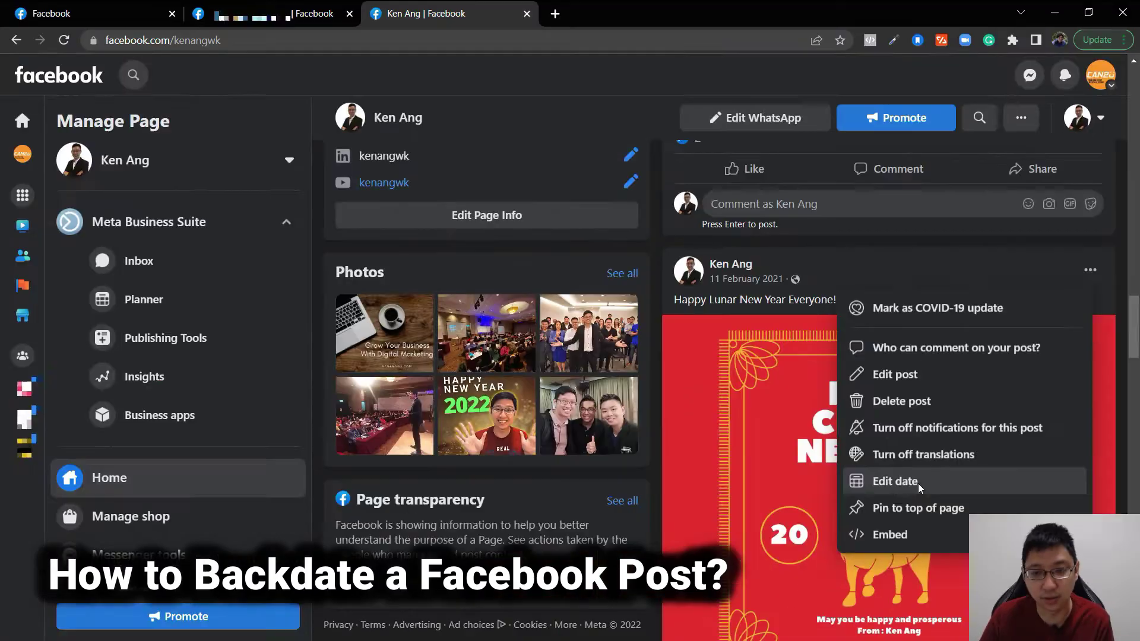
{"action": "left_click", "coordinate": [918, 484]}
{"action": "left_click", "coordinate": [493, 356]}
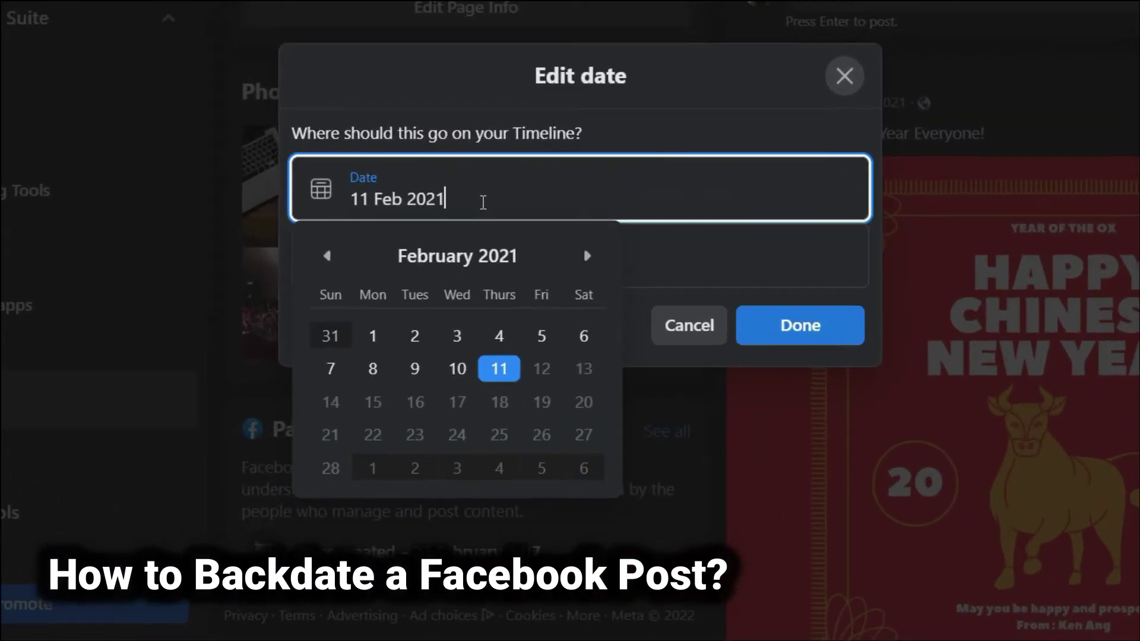
{"action": "left_click", "coordinate": [328, 257]}
{"action": "left_click", "coordinate": [327, 255]}
- Set the post's time to 23:25
{"action": "left_click", "coordinate": [705, 259]}
{"action": "left_click", "coordinate": [734, 83]}
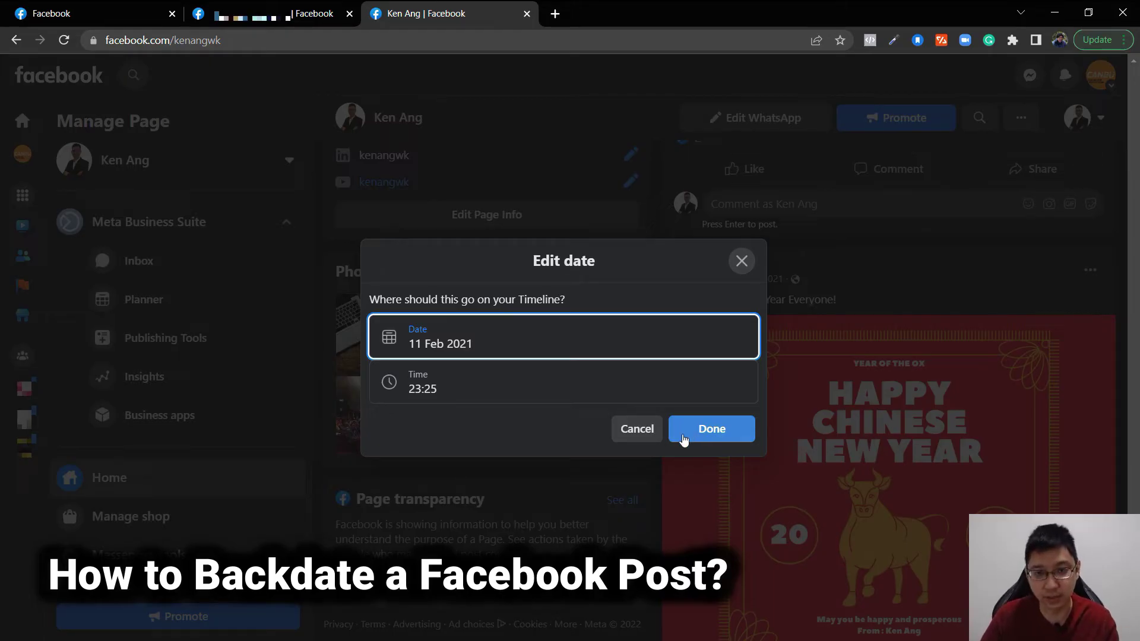
- Click Done to close the Edit date dialog
{"action": "left_click", "coordinate": [683, 438]}
{"action": "left_click", "coordinate": [1102, 75]}
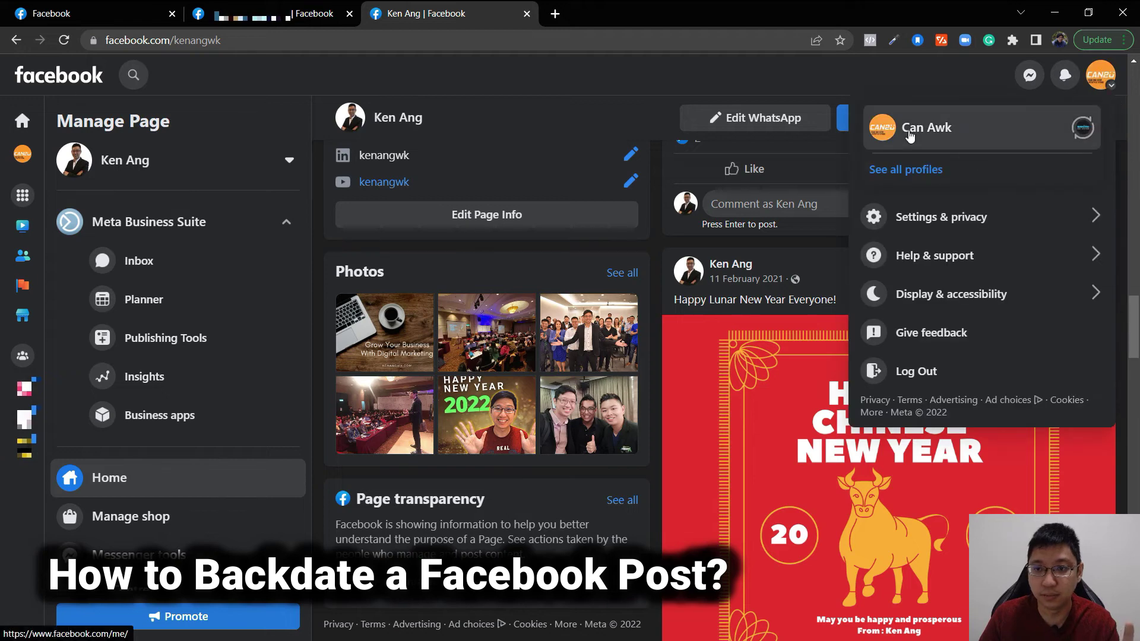